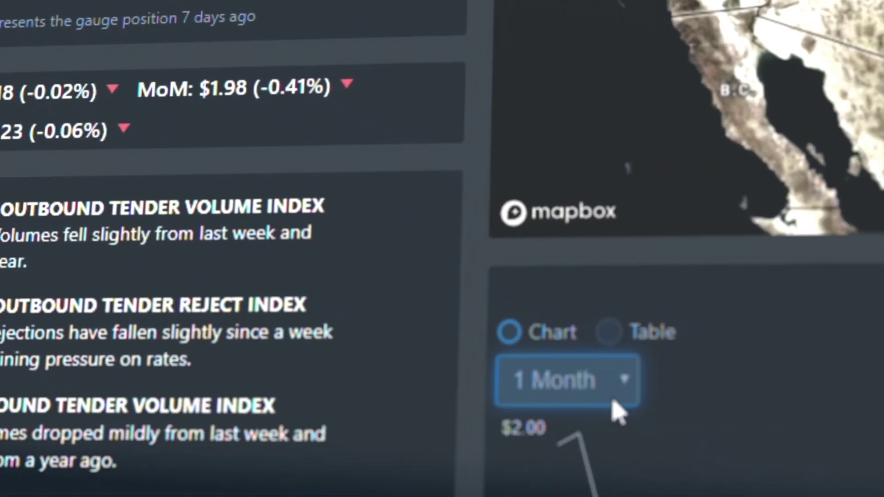
Switch the Rate Prediction chart's time range from 1 Month to 3 Months.
click(566, 380)
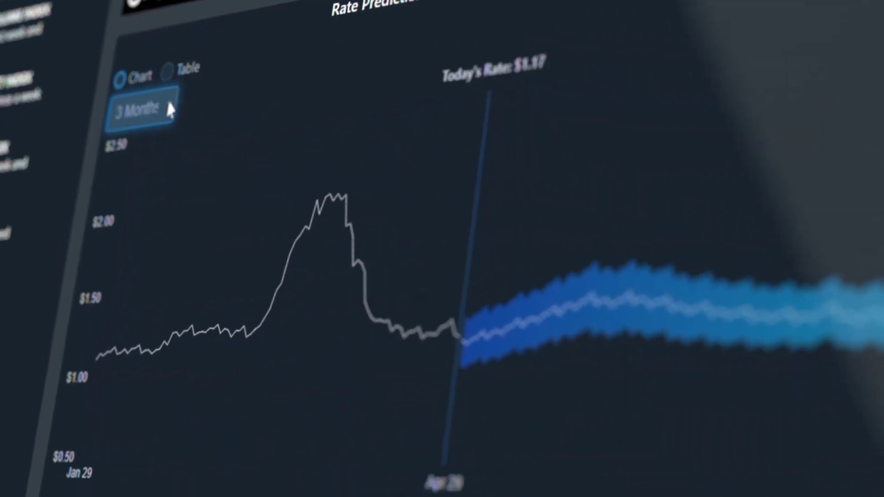